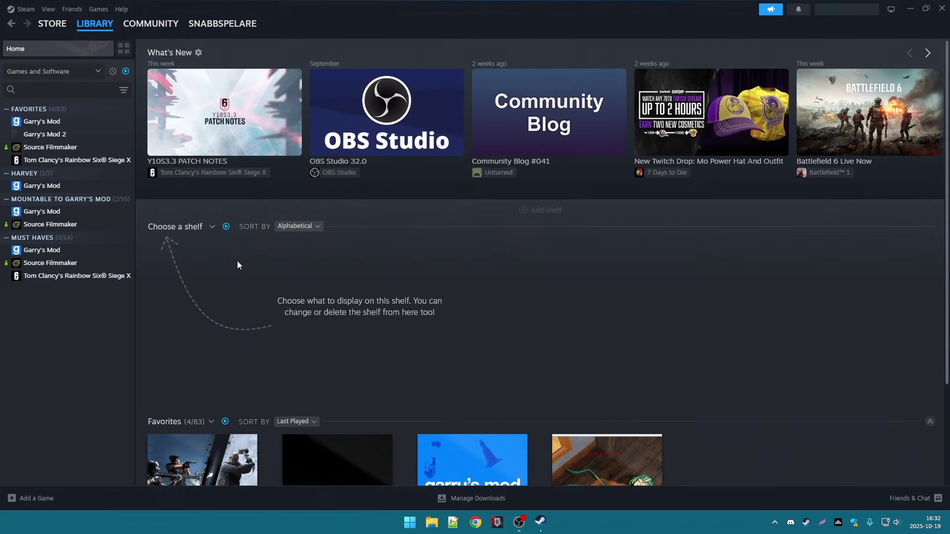
Step: Launch Tom Clancy's Rainbow Six Siege X from the Steam library
click(89, 160)
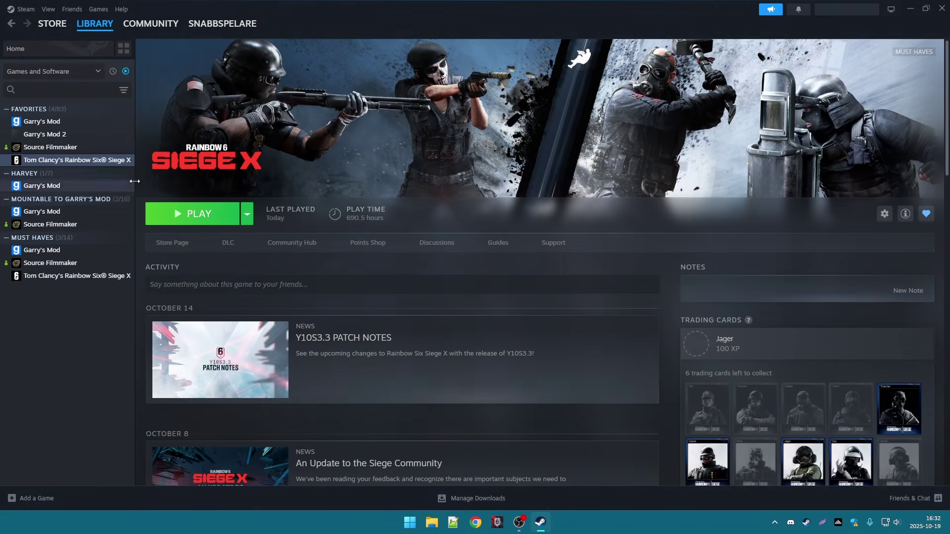
click(190, 213)
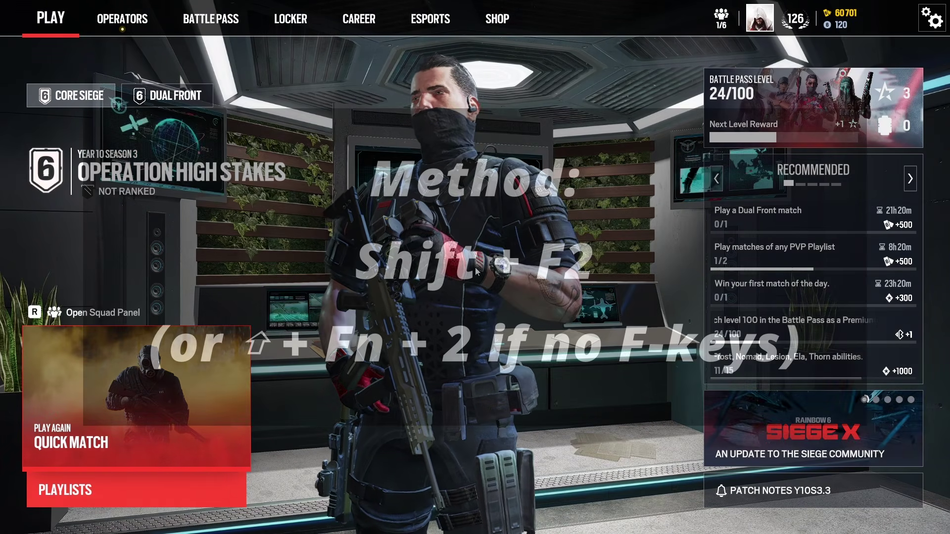
key(shift+F2)
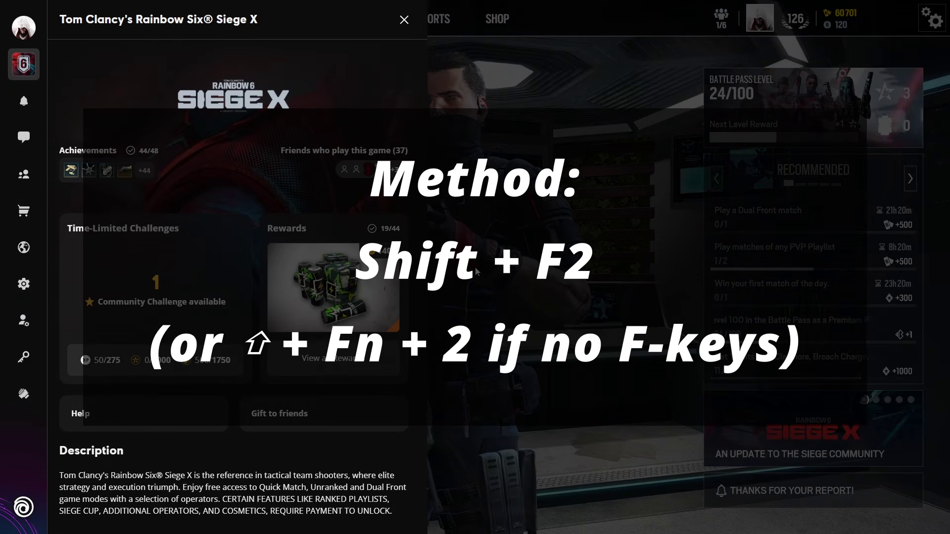
key(shift+F2)
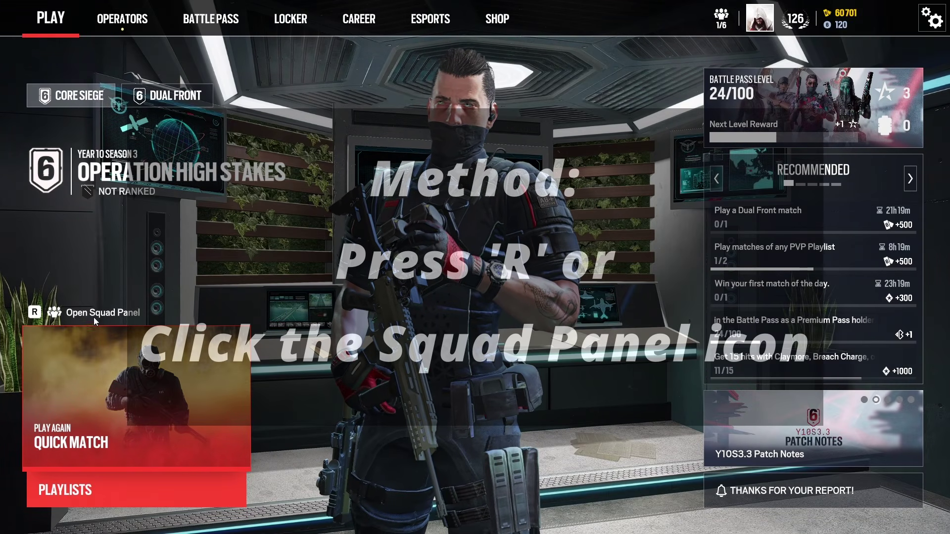
click(734, 23)
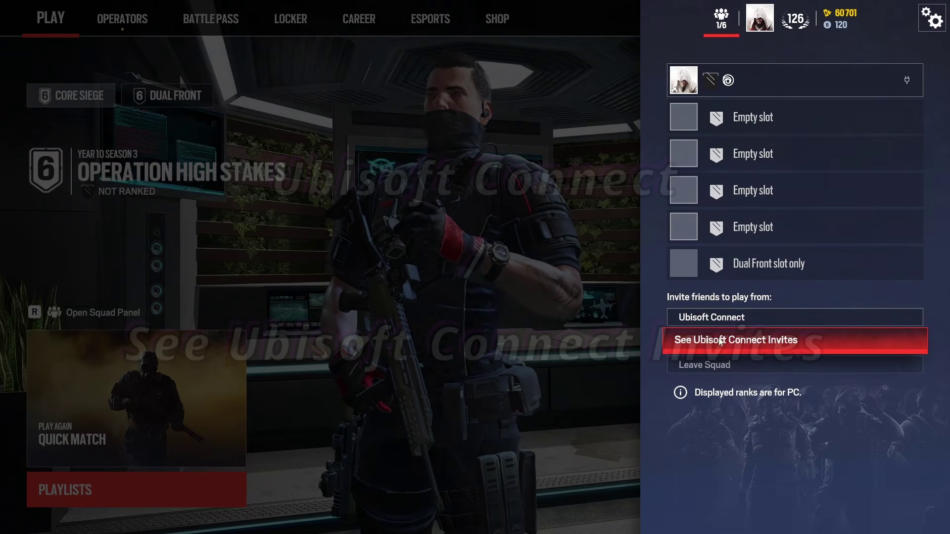
click(772, 318)
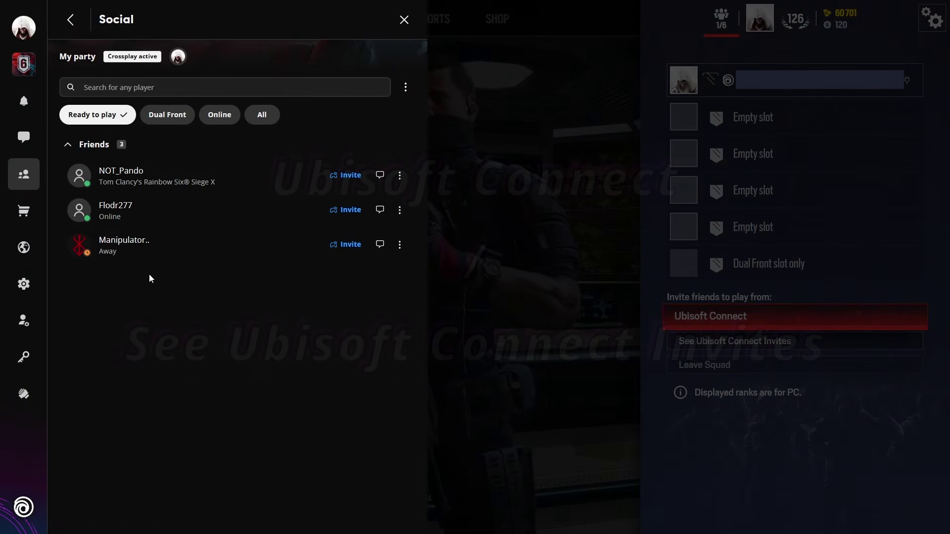
click(23, 320)
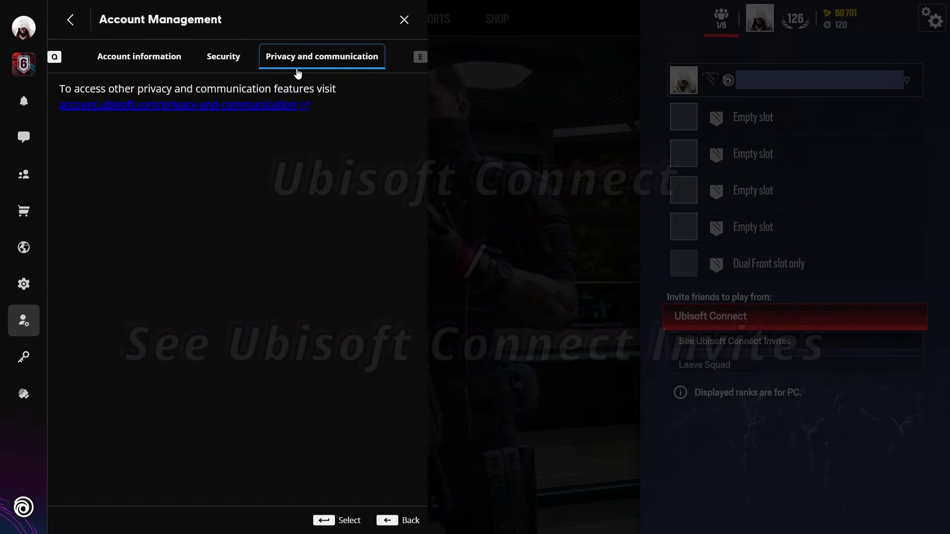
click(476, 268)
click(671, 343)
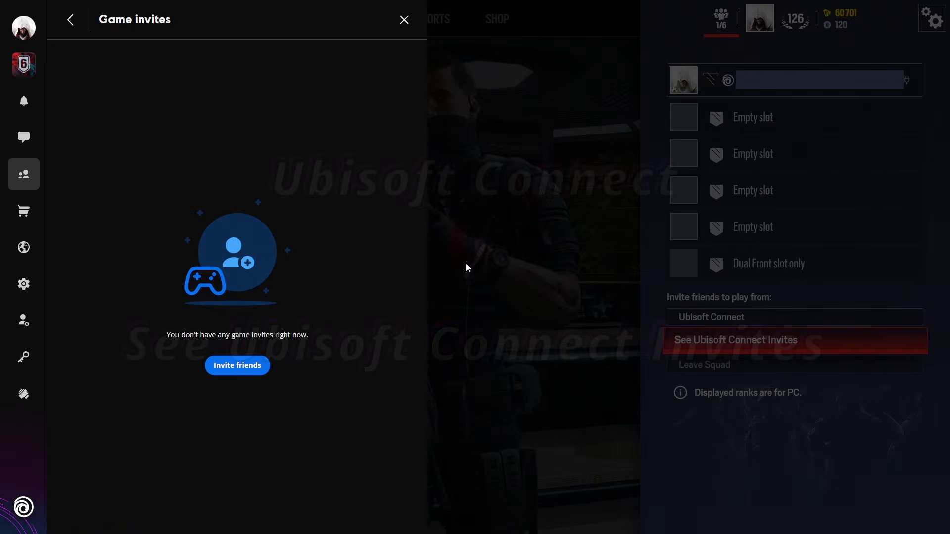
click(25, 321)
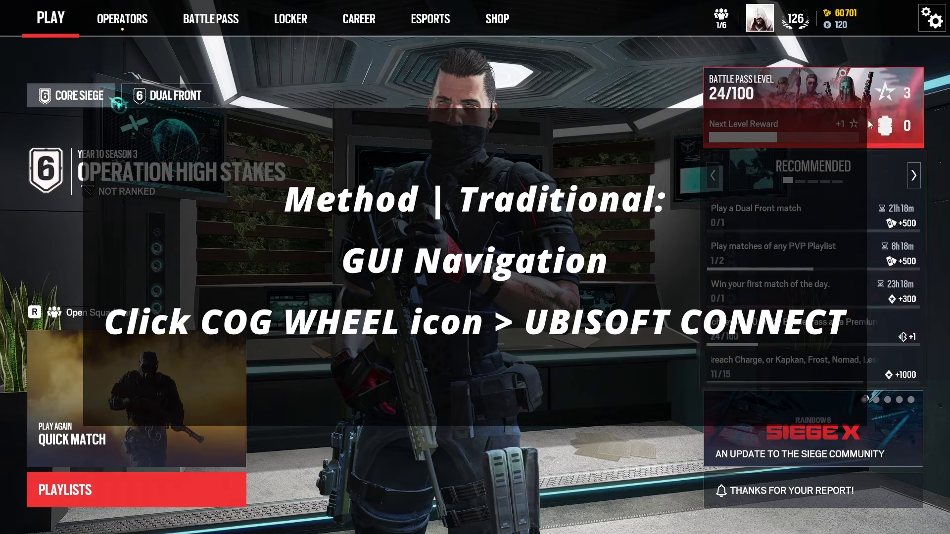
Step: Open Ubisoft Connect from the game's cog menu, close it, then reopen the overlay with Shift+F2
click(936, 29)
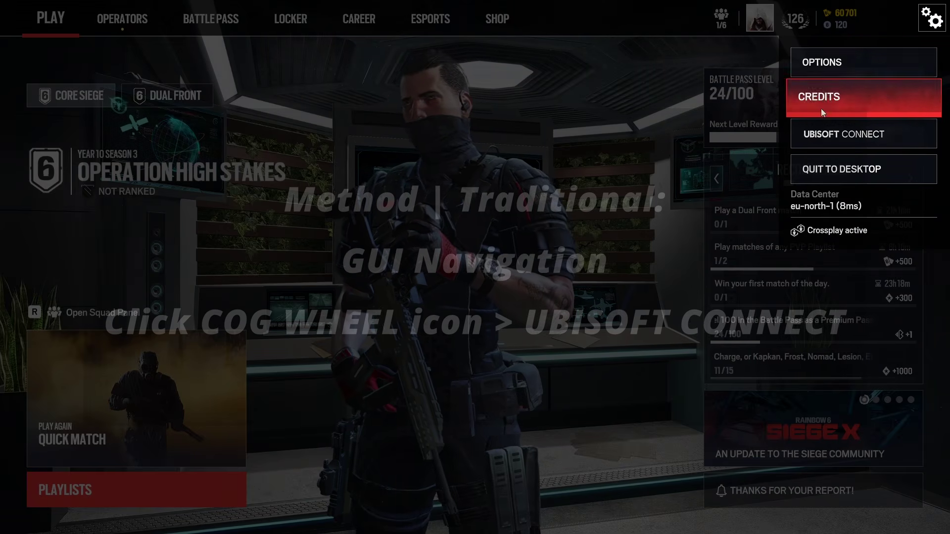
click(826, 138)
click(276, 112)
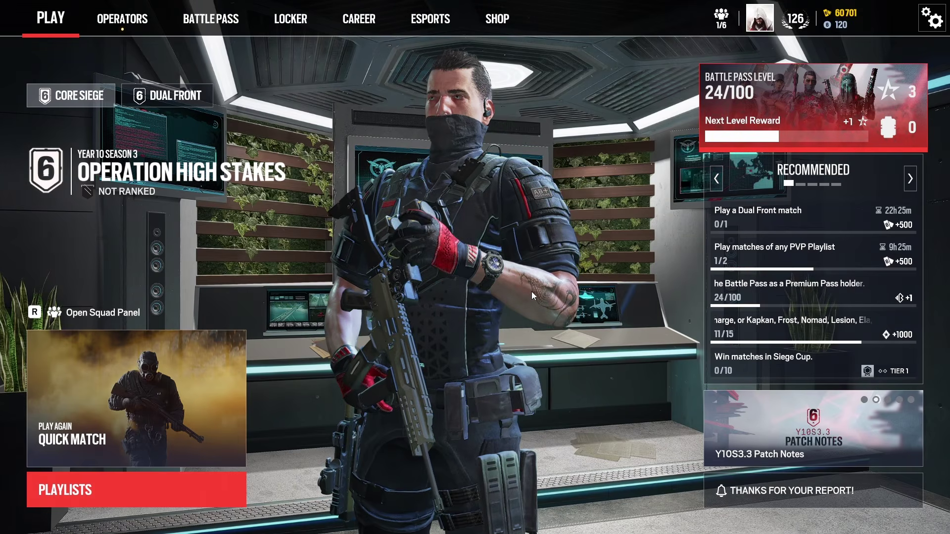
key(shift+F2)
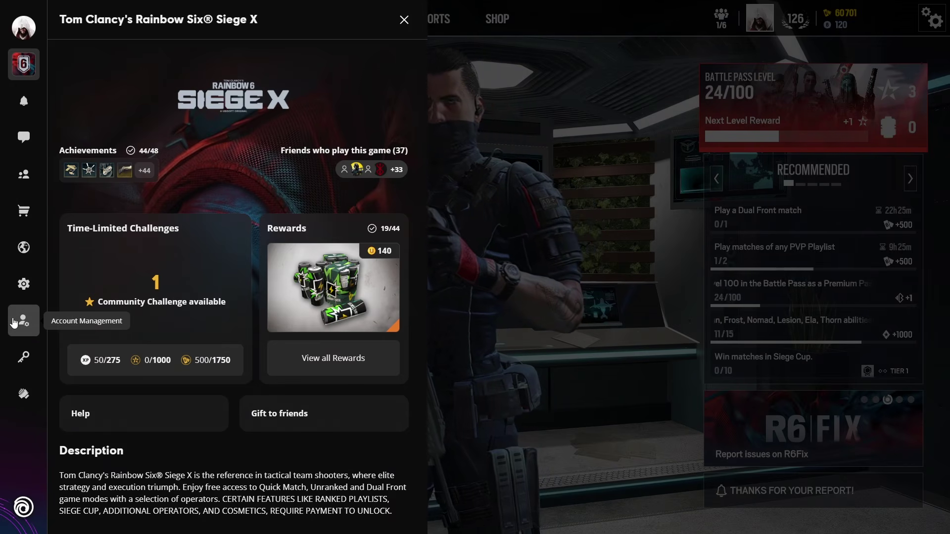
Step: Follow Account Management's Privacy and communication link to the account.ubisoft.com Privacy center
click(13, 322)
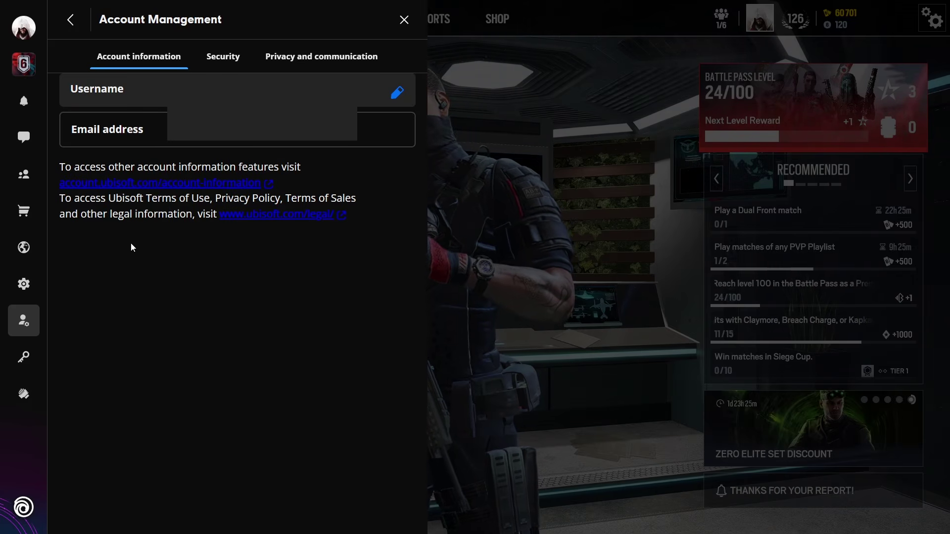
click(355, 61)
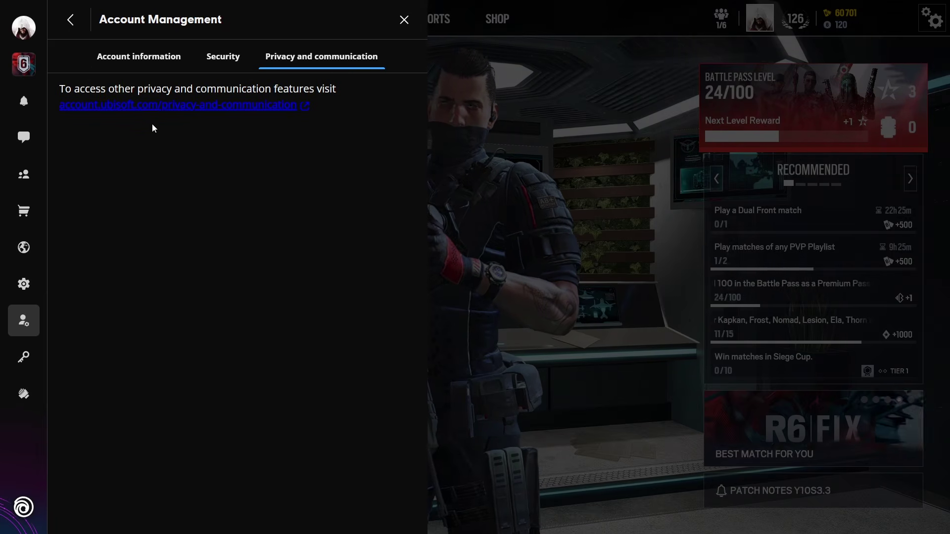
click(187, 107)
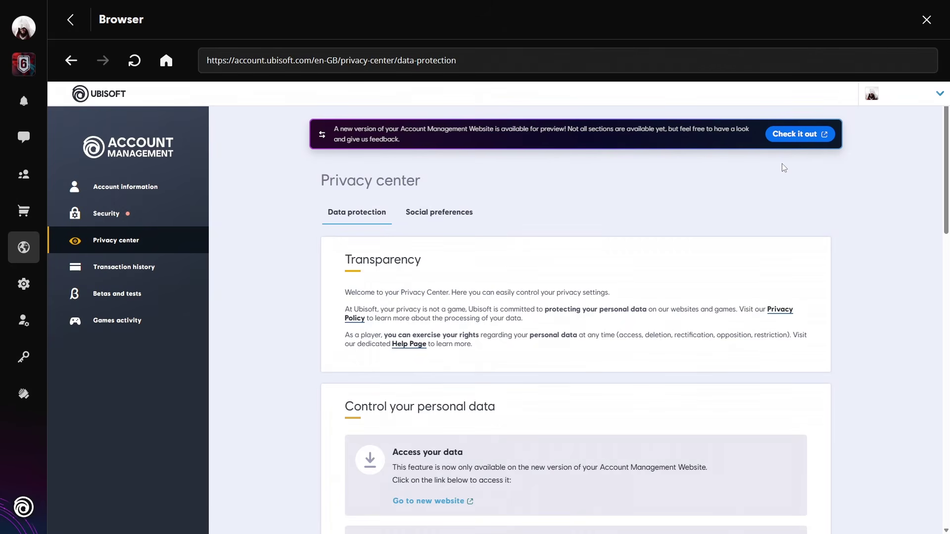
click(71, 60)
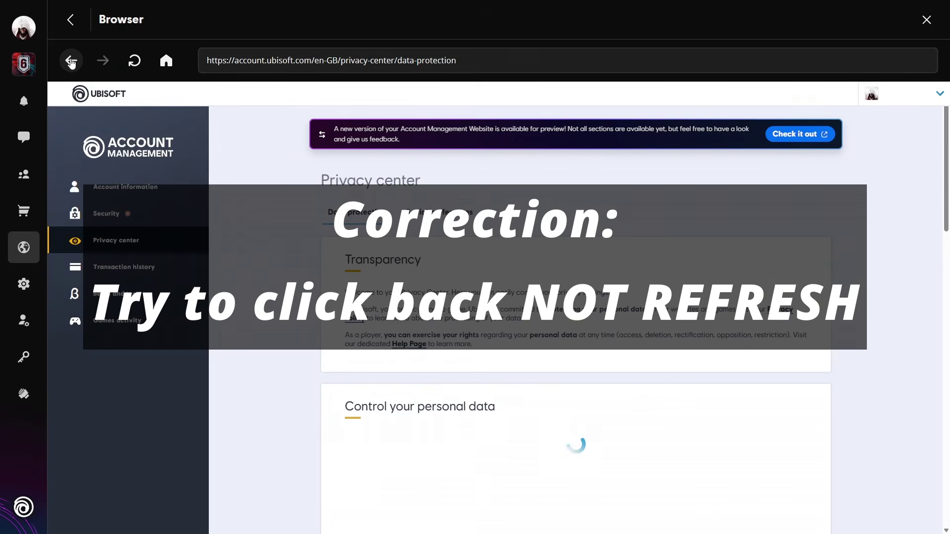
click(71, 61)
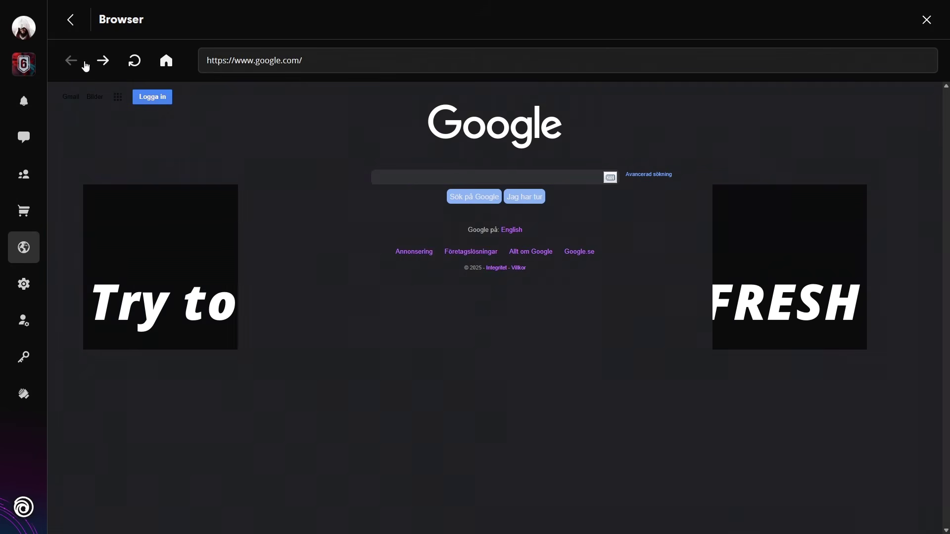
click(105, 63)
click(110, 64)
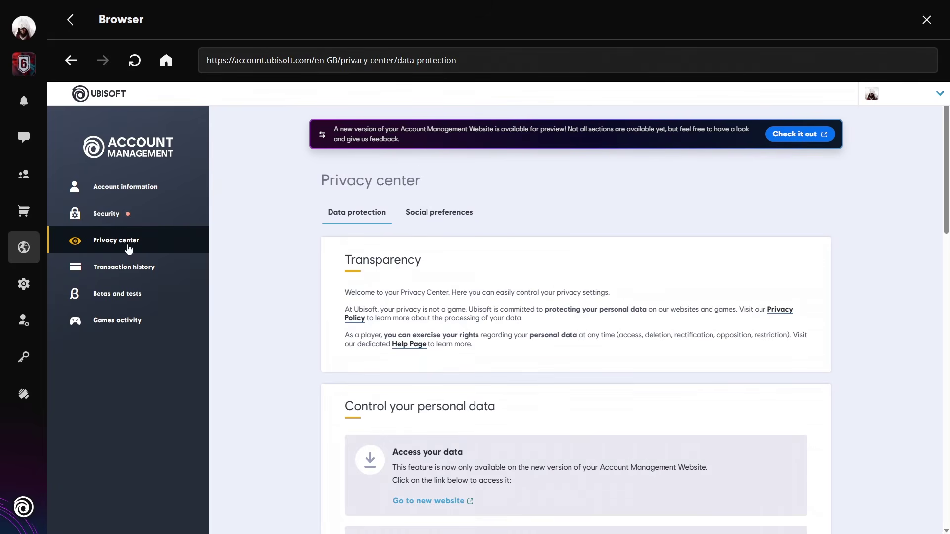
Step: Review the Social preferences: Friends requests, Profile visibility and Text & Voice chat
drag(319, 181, 421, 181)
click(408, 216)
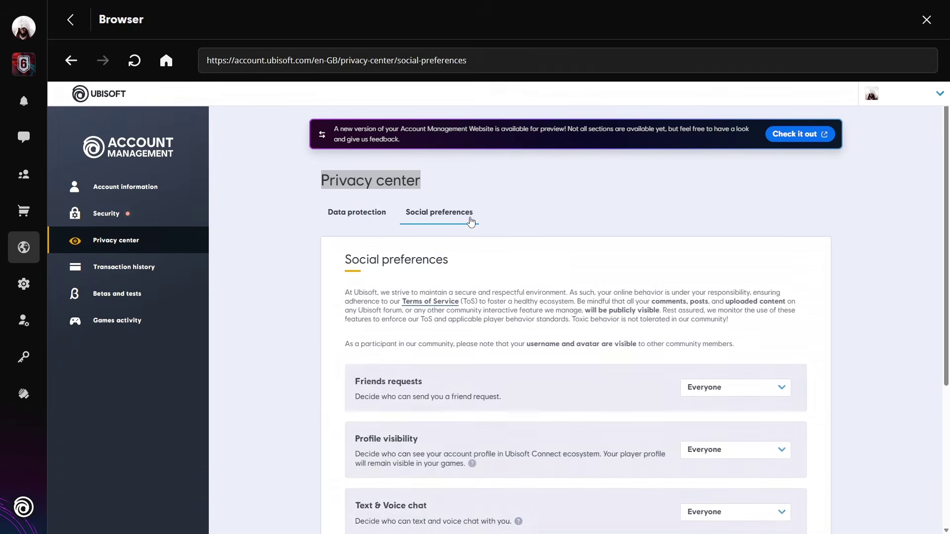
scroll(560, 325, down, 1)
scroll(560, 325, down, 3)
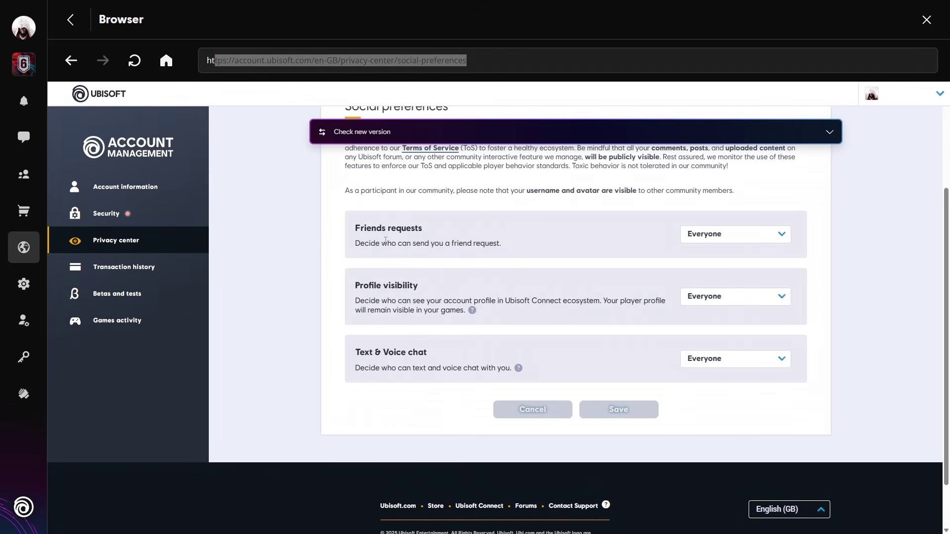
drag(381, 228, 437, 233)
drag(352, 295, 448, 283)
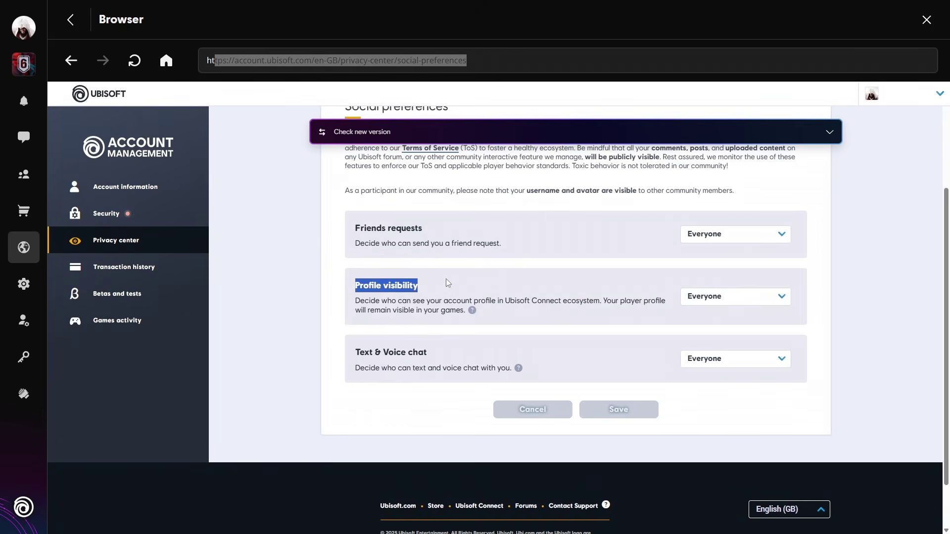
click(406, 325)
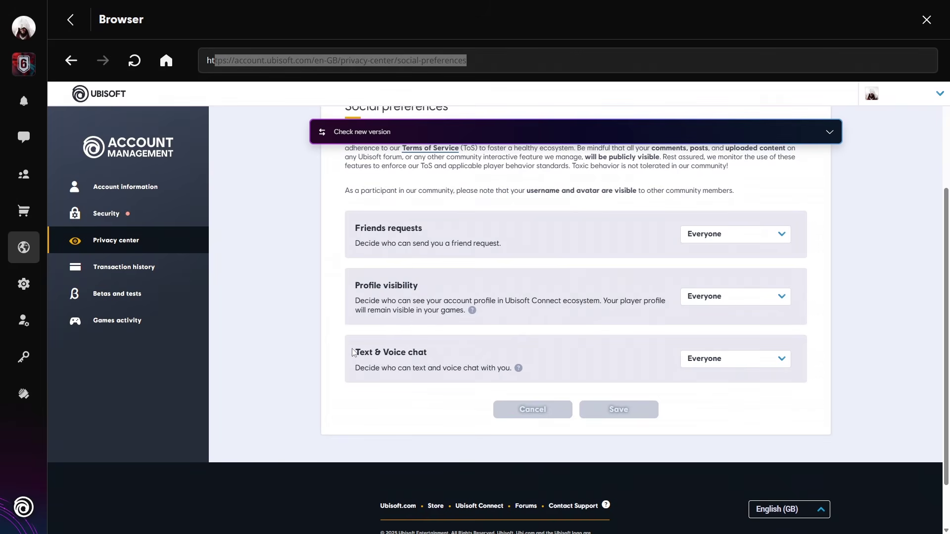
drag(353, 353, 439, 353)
drag(355, 369, 440, 368)
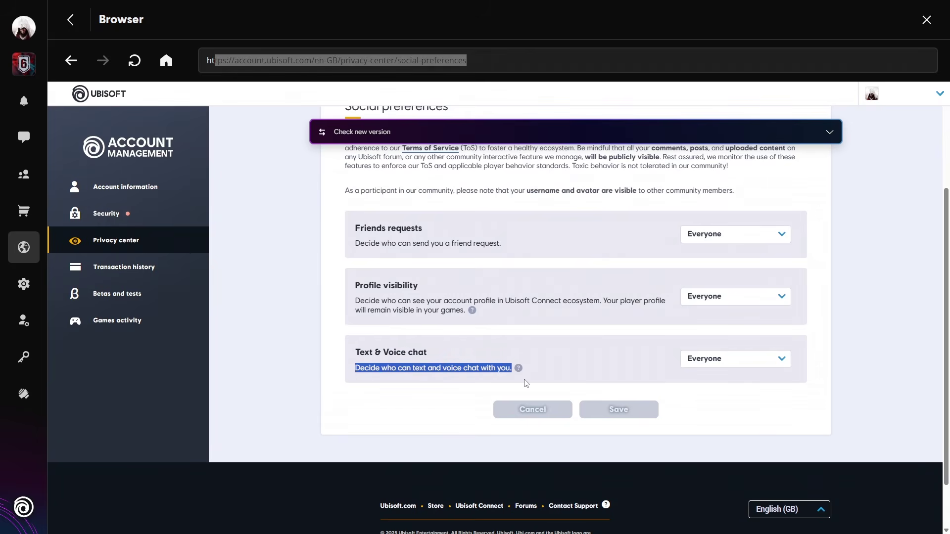
scroll(526, 383, down, 1)
Step: Switch Text & Voice chat to Friends of friends, then back to Everyone
click(729, 312)
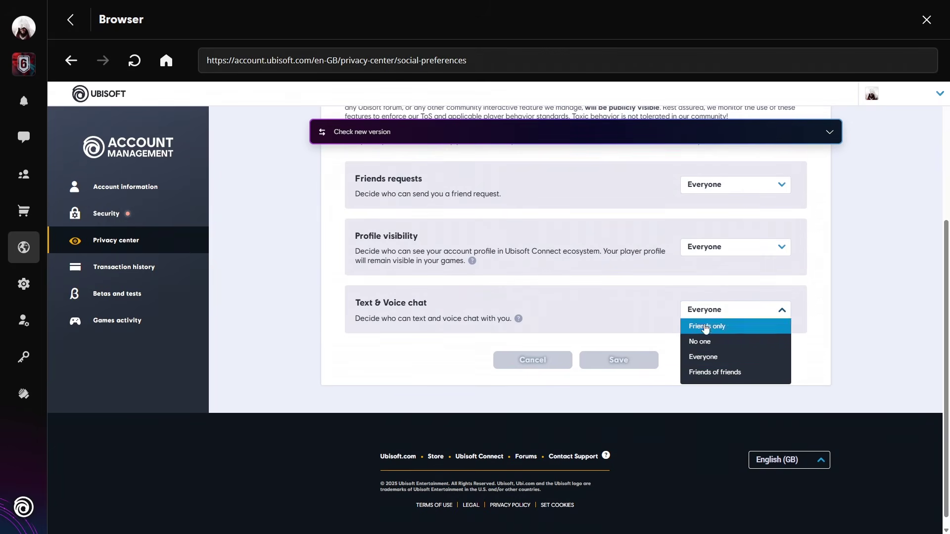
click(707, 374)
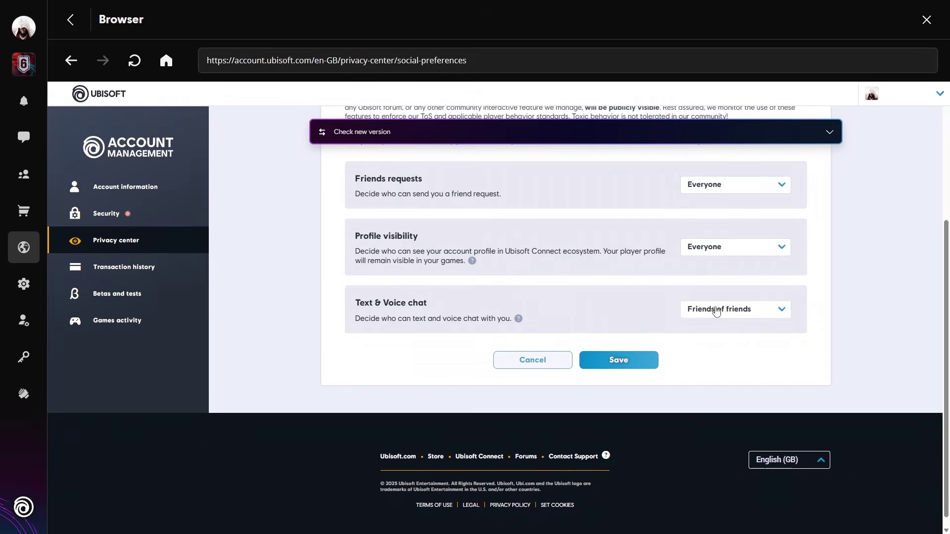
click(691, 315)
click(713, 361)
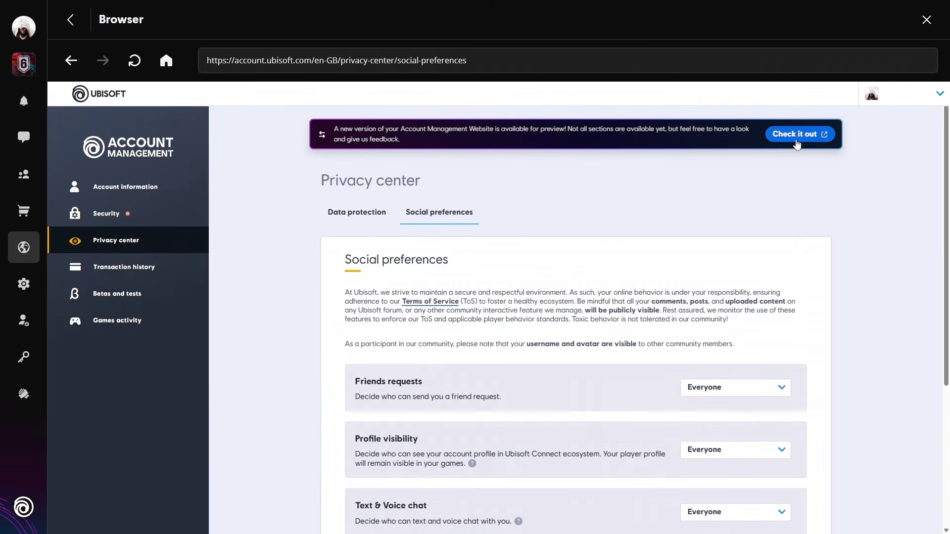
Step: Open the preview account site's Social preferences and scroll through them
click(797, 134)
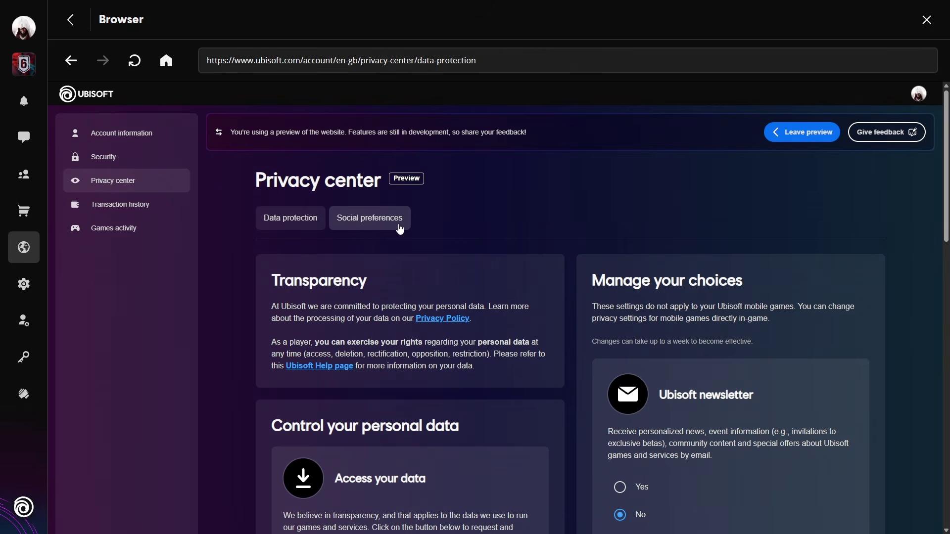
click(374, 227)
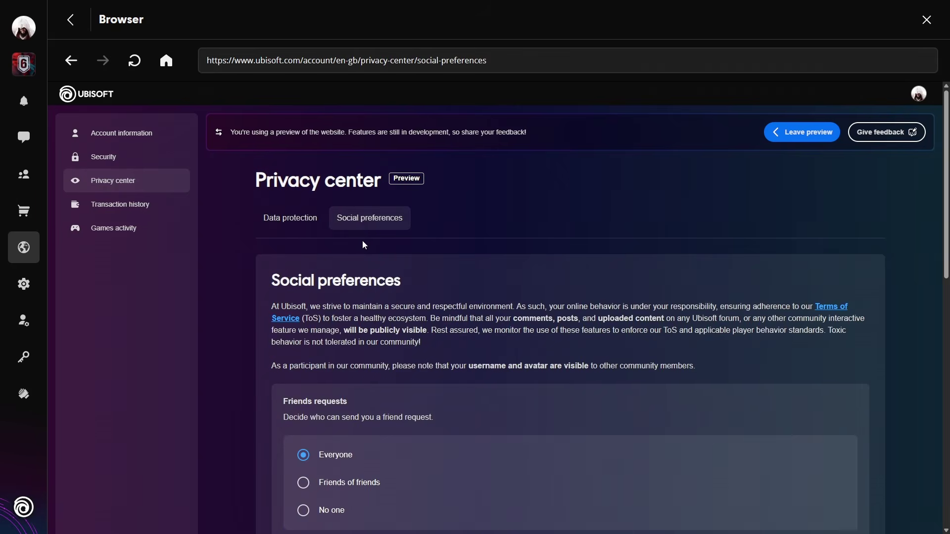
scroll(322, 232, down, 2)
scroll(490, 265, down, 7)
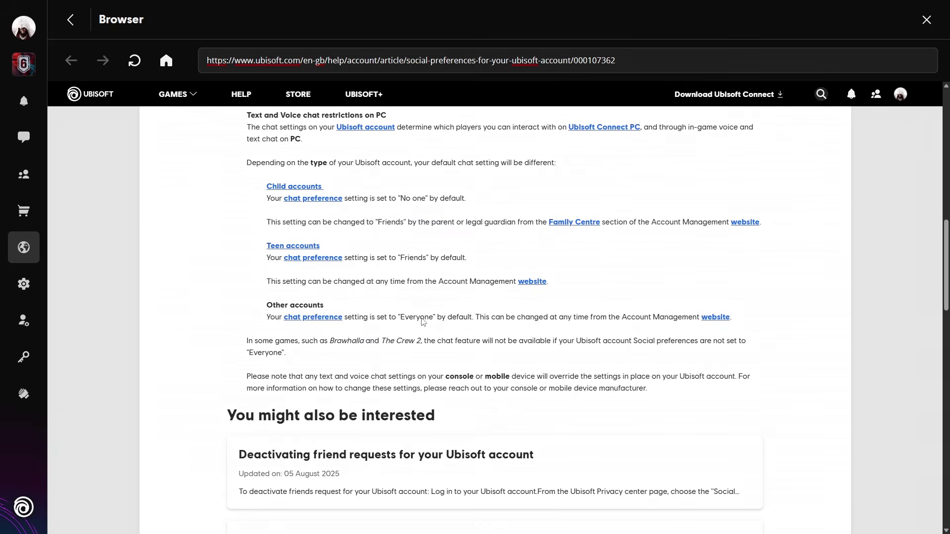
Step: In the help article, highlight 'Everyone' and the line saying the setting can be changed online
double_click(416, 320)
click(424, 319)
drag(485, 326, 698, 339)
Step: Load ubisoft.com in the incognito browser and maximize the window
click(712, 317)
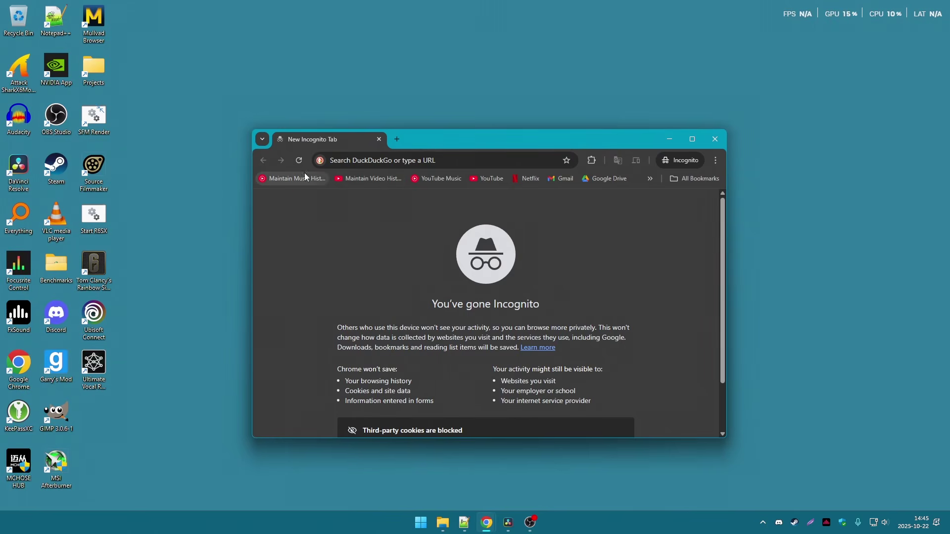
key(ctrl+l)
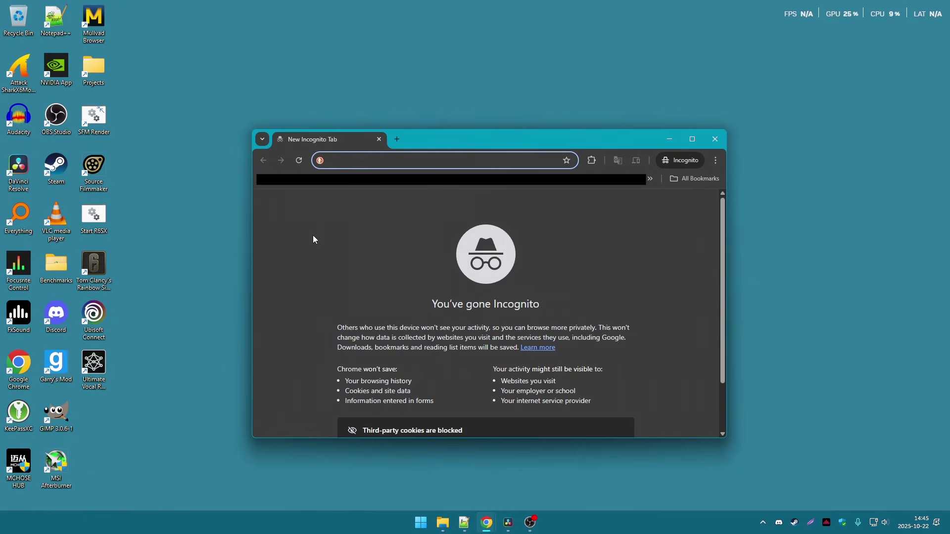
text(ubisoft)
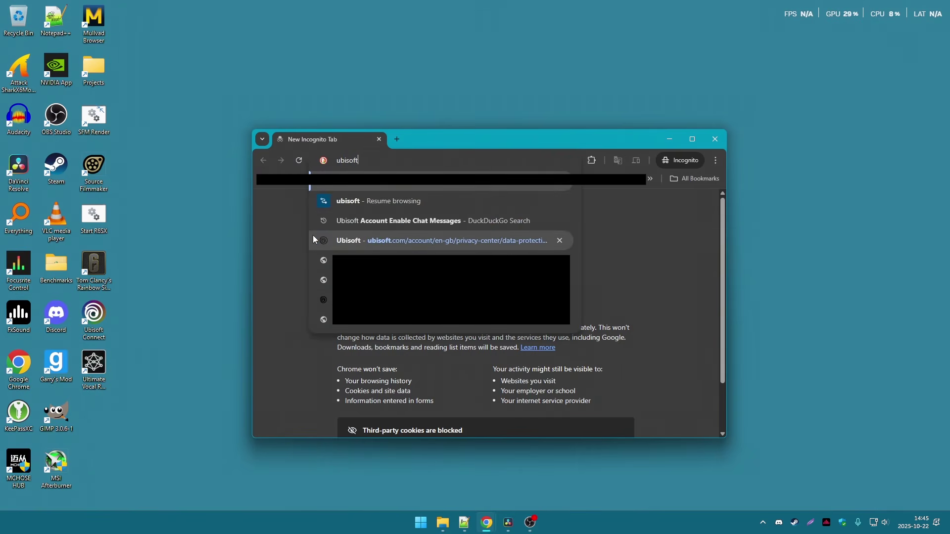
key(Return)
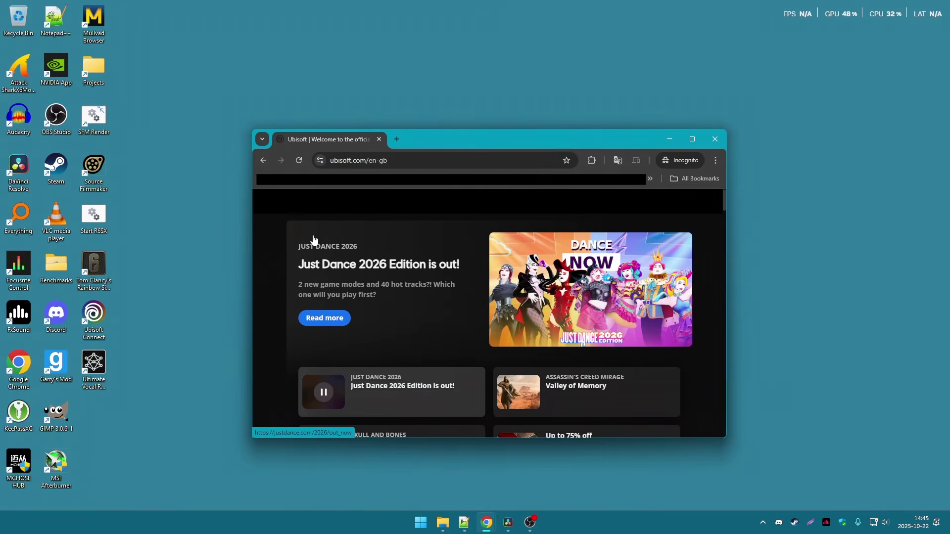
click(692, 139)
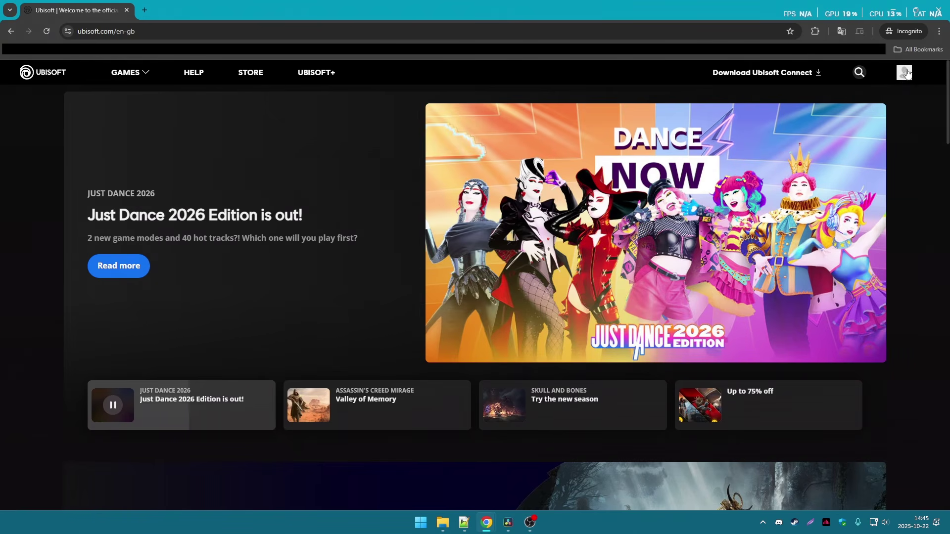
Step: Sign in to the Ubisoft account and show its profile summary
click(902, 76)
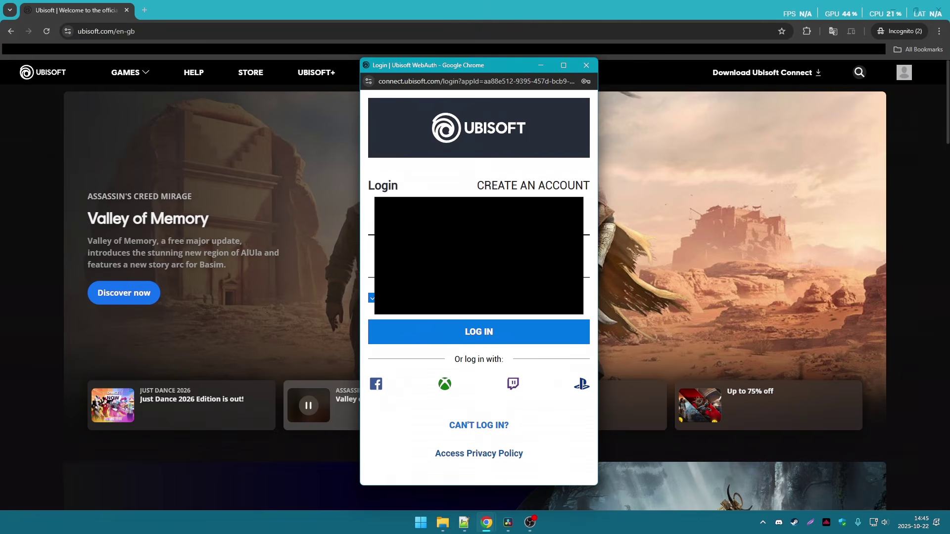
click(445, 330)
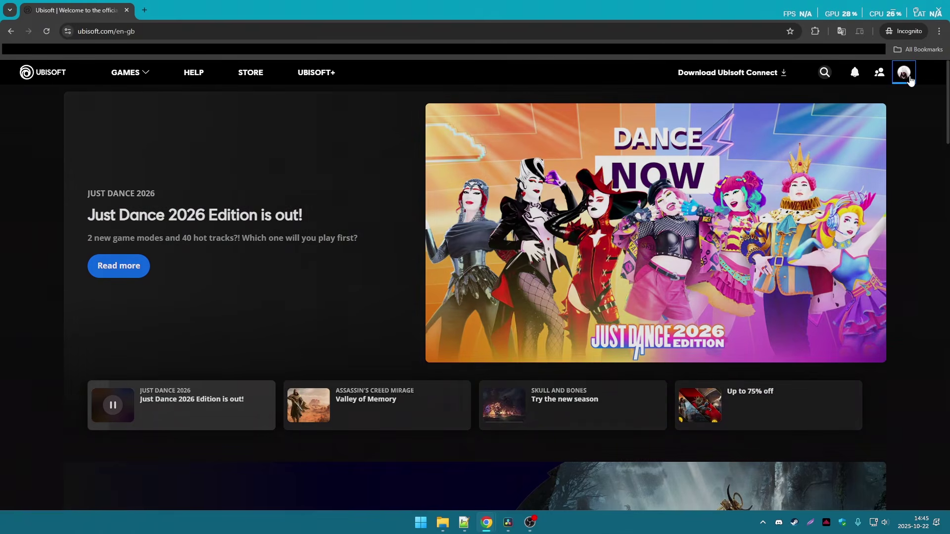
click(909, 76)
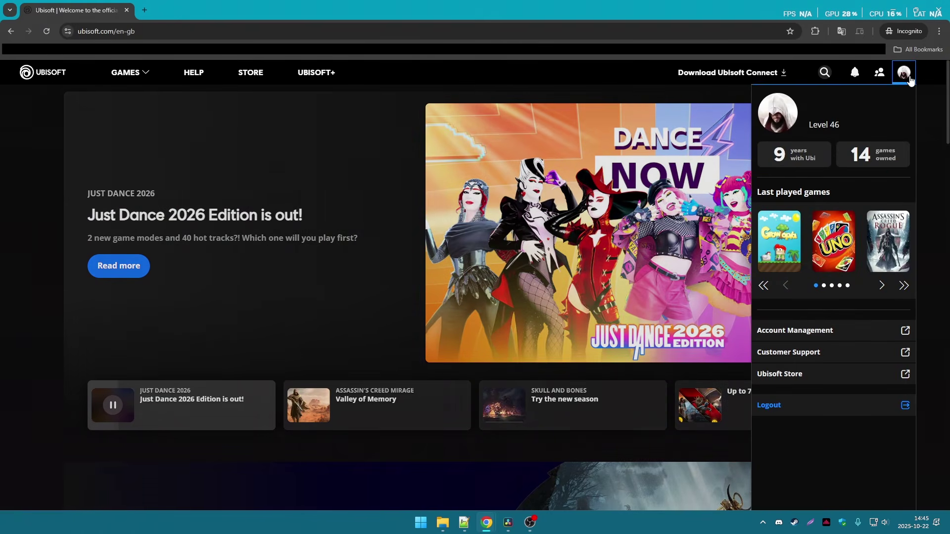
Step: Open Account Management, change the site language from Svenska to English (US), and enter the preview
click(805, 340)
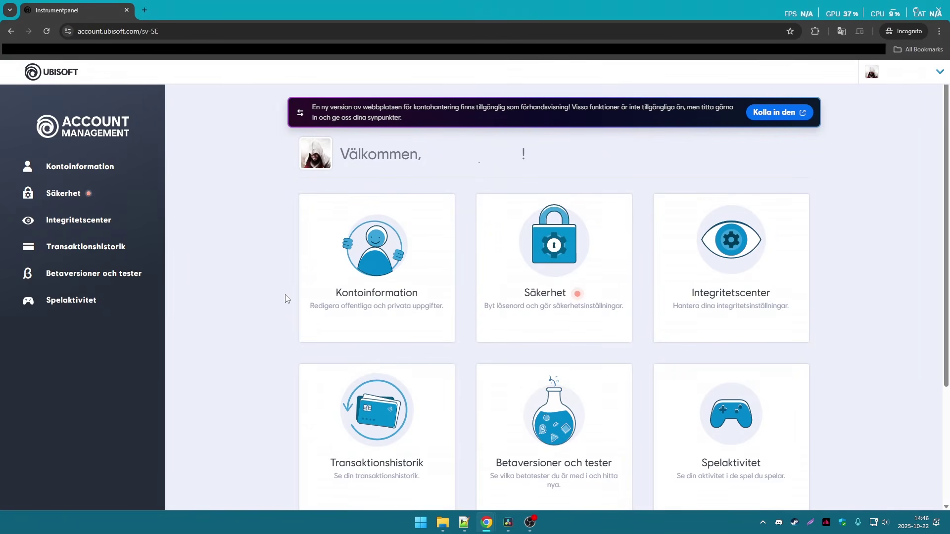
scroll(287, 298, down, 3)
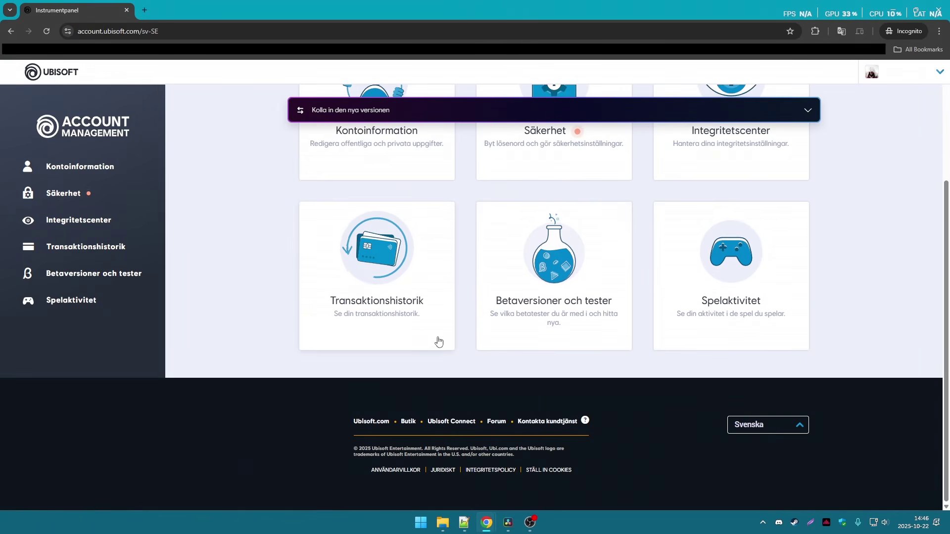
click(753, 427)
scroll(766, 302, up, 5)
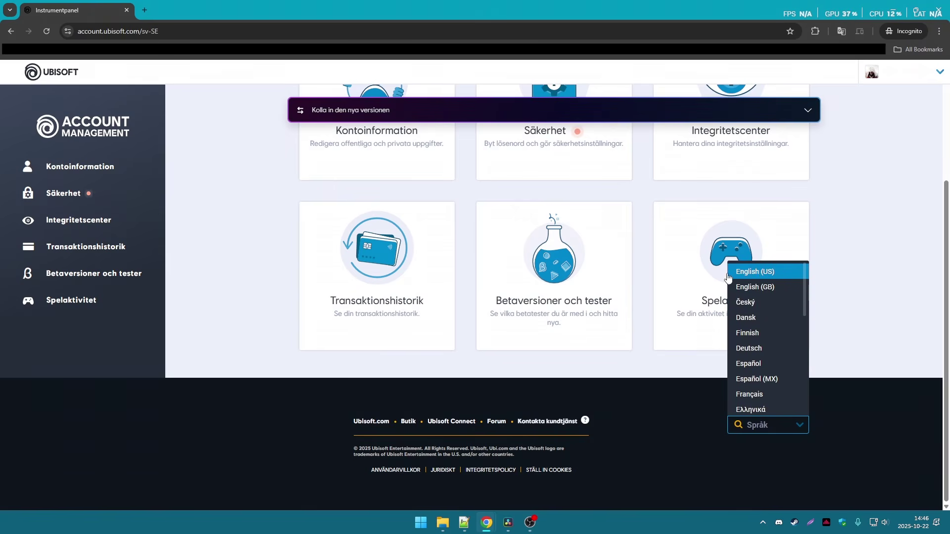
click(764, 277)
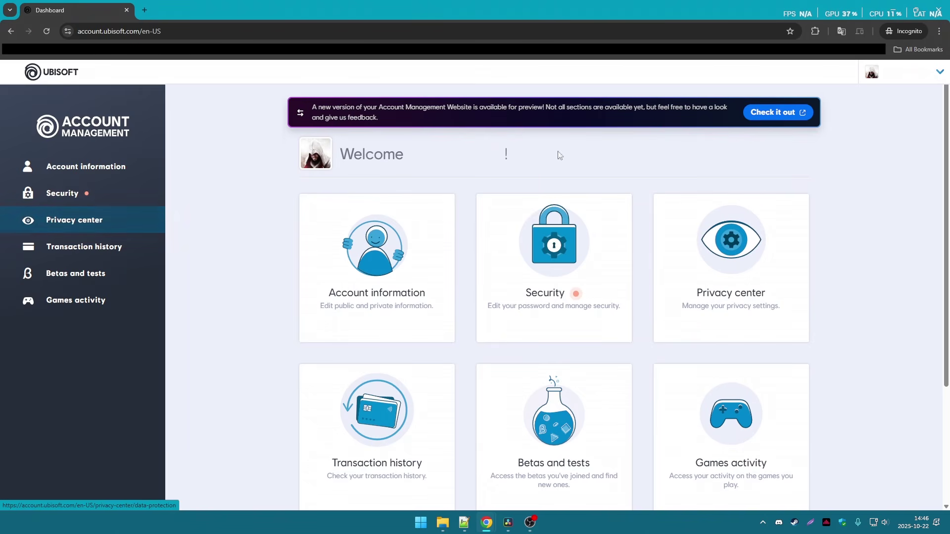
click(781, 112)
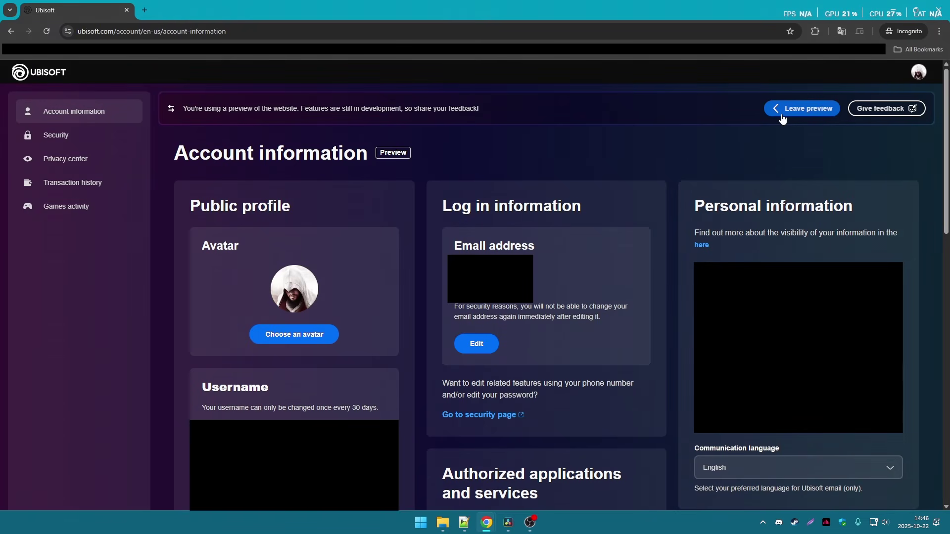
Step: Under Privacy center > Social preferences in the preview, set Text & Voice chat to Everyone
click(80, 170)
click(319, 193)
scroll(326, 226, down, 2)
scroll(327, 226, down, 7)
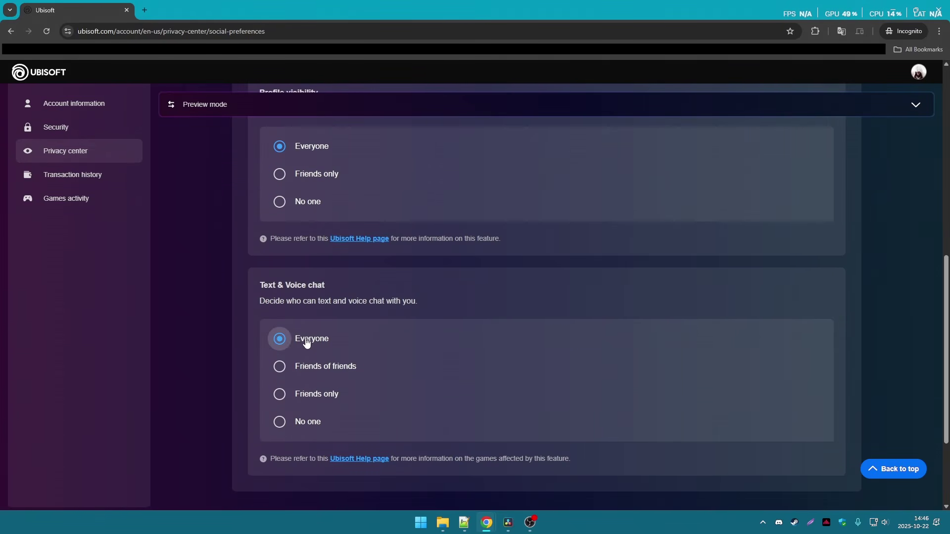
click(293, 409)
scroll(367, 314, up, 5)
scroll(343, 254, down, 5)
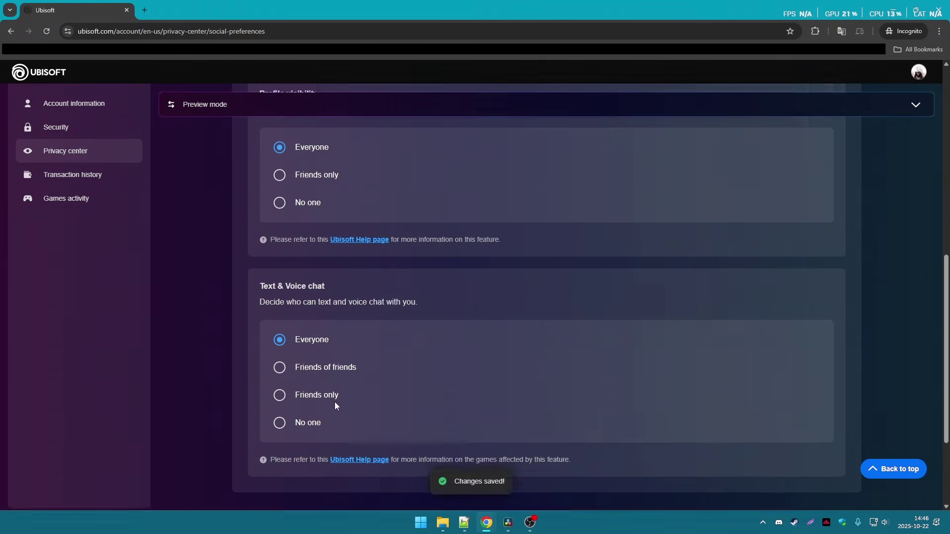
scroll(335, 406, down, 2)
scroll(330, 357, up, 2)
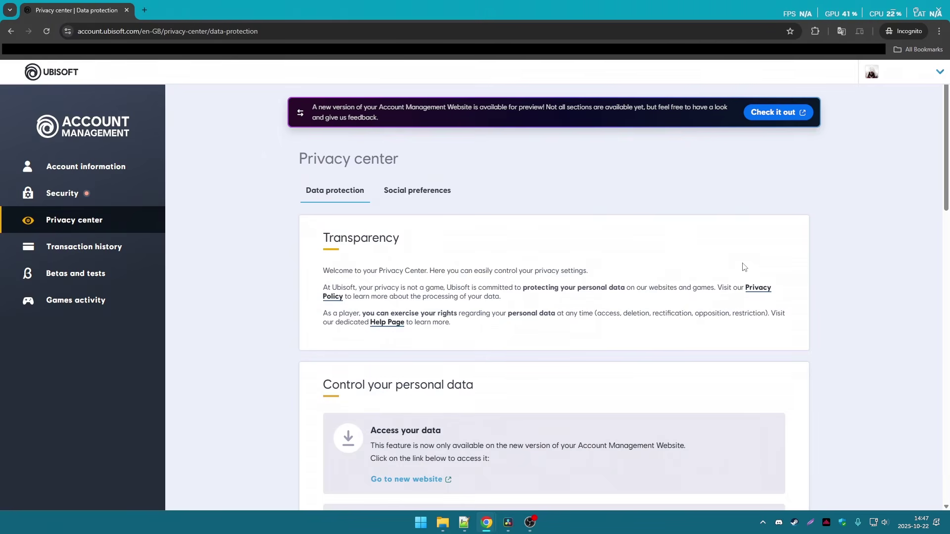
Step: Confirm on Social preferences that Text & Voice chat is set to Everyone
click(434, 203)
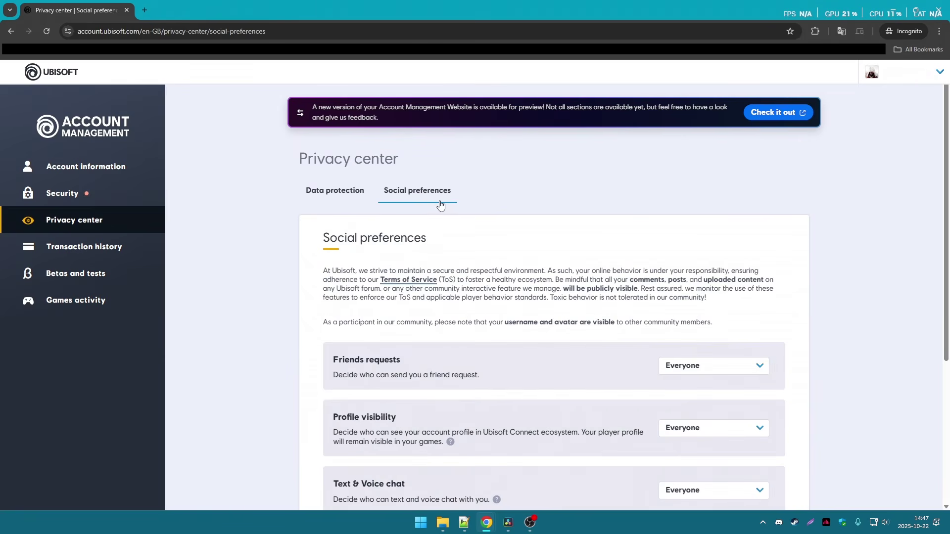
scroll(431, 248, down, 4)
scroll(432, 260, down, 1)
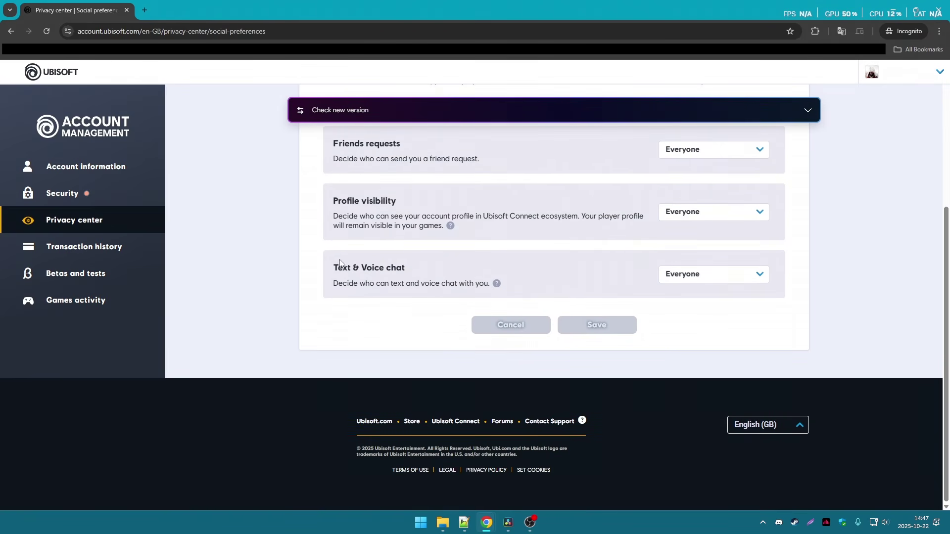
scroll(521, 276, up, 5)
Step: Log out of the Ubisoft account and close the incognito window
click(897, 73)
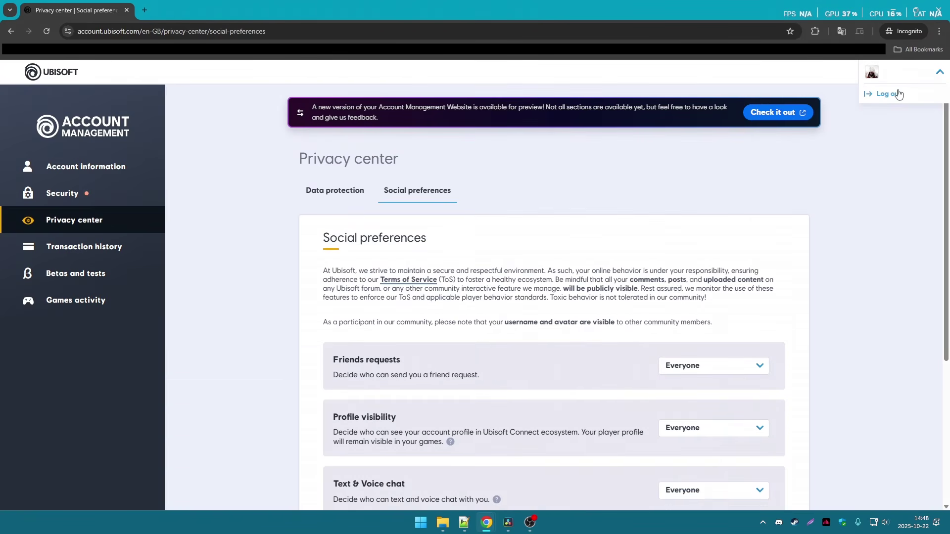
click(896, 94)
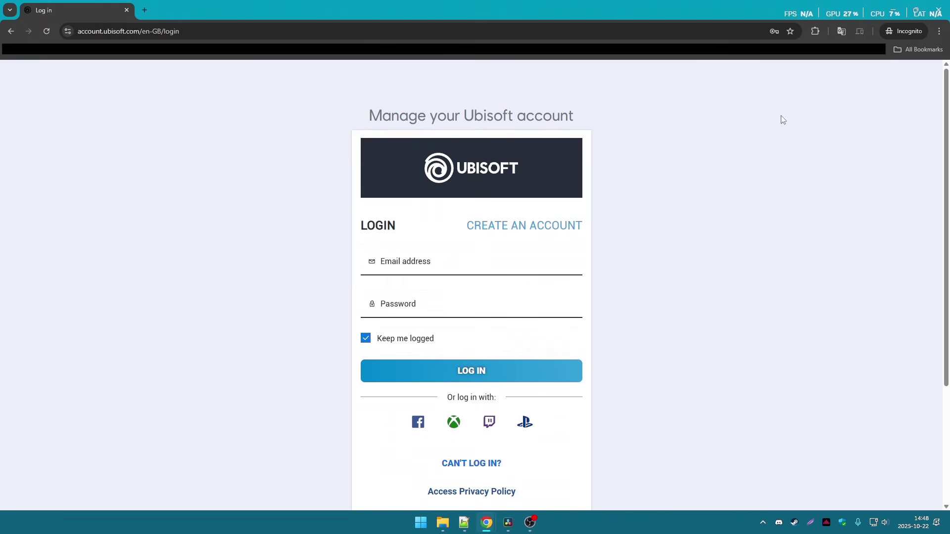
key(super+d)
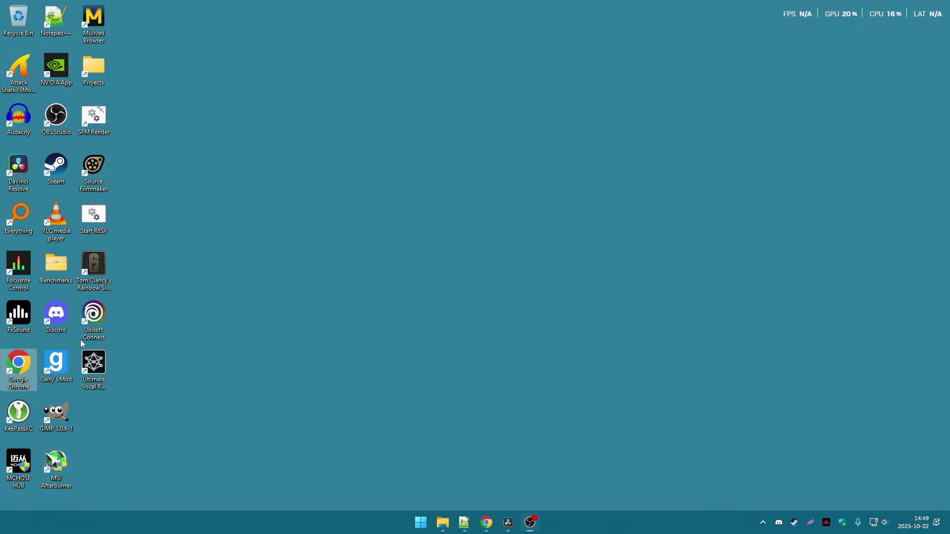
Step: Launch the Ubisoft Connect desktop app and open Account management from the profile menu
double_click(81, 338)
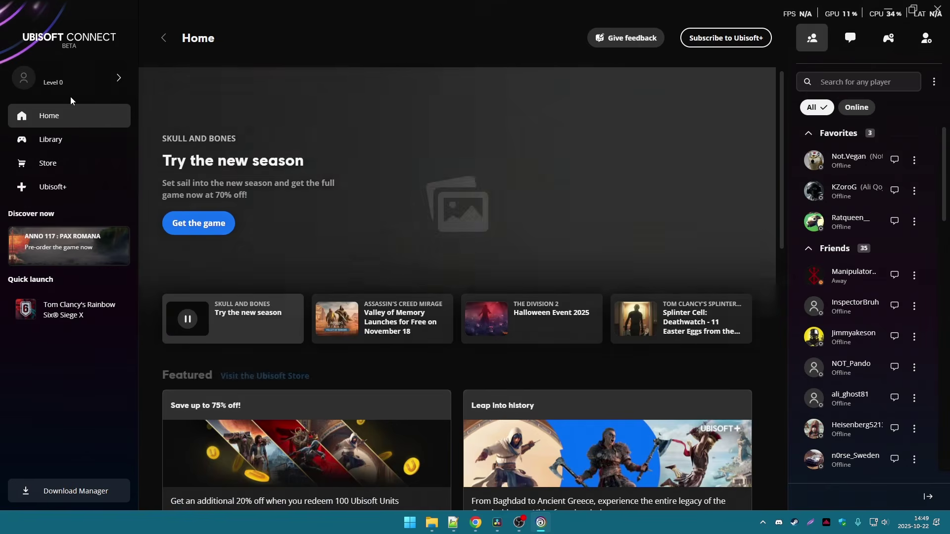
click(79, 84)
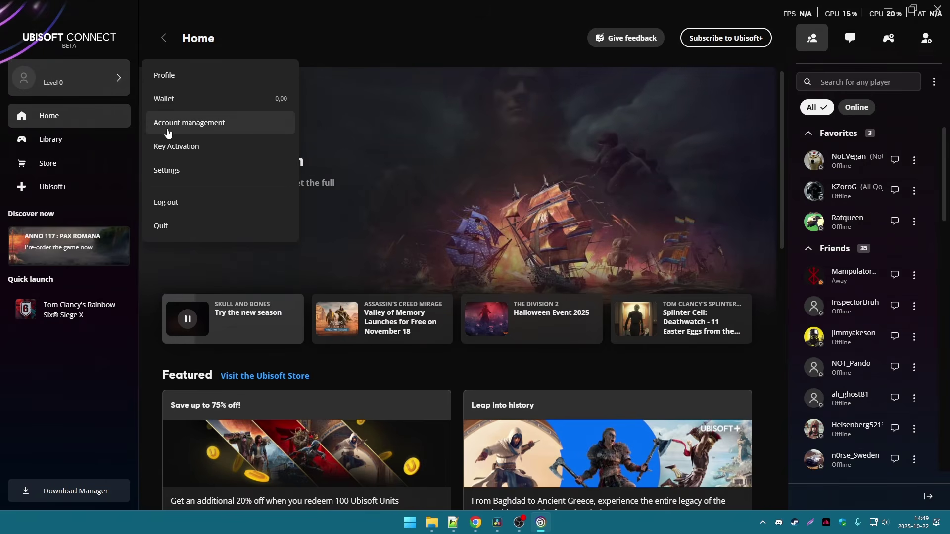
click(189, 123)
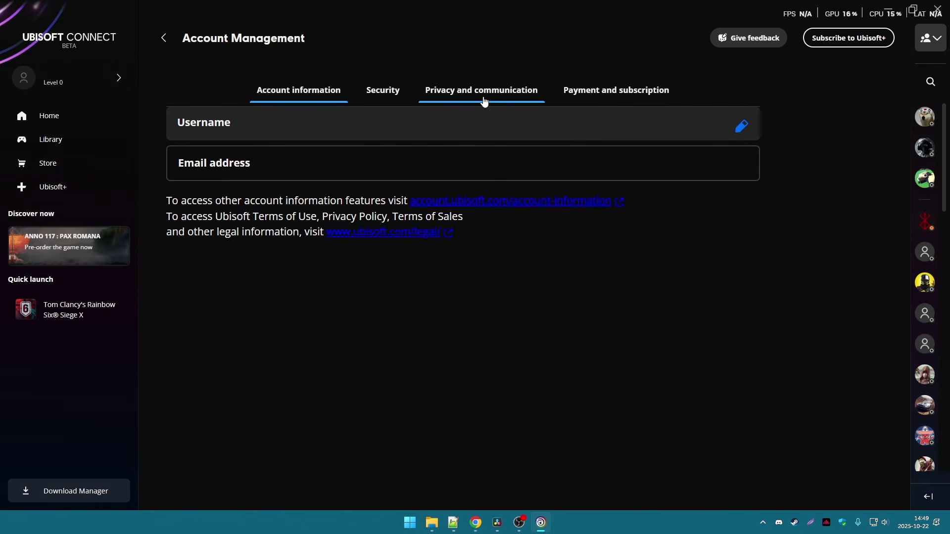
Step: Follow the Privacy and communication link to account.ubisoft.com and show Social preferences
click(470, 101)
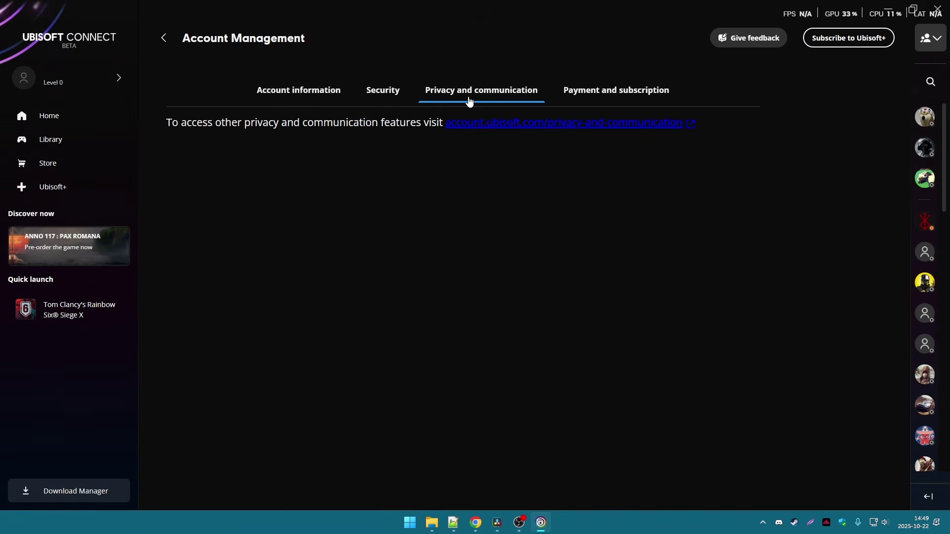
drag(212, 123, 651, 124)
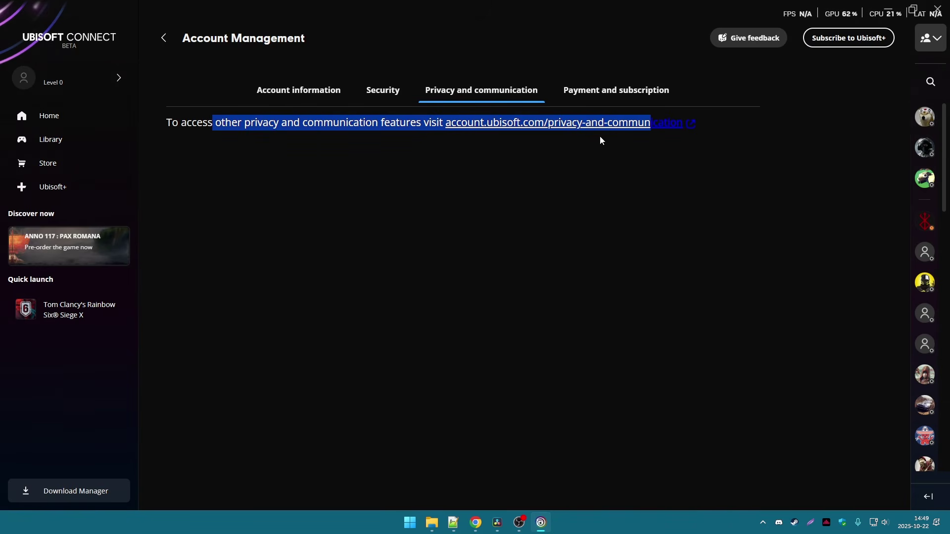
click(610, 125)
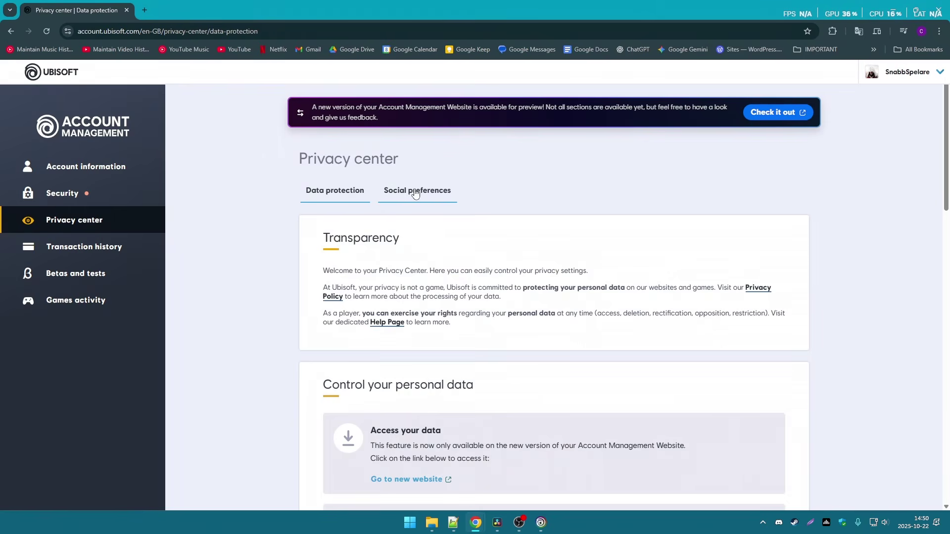
click(415, 193)
Step: Confirm the Text & Voice chat preference stays at Everyone, then log out from the account menu
scroll(451, 317, down, 3)
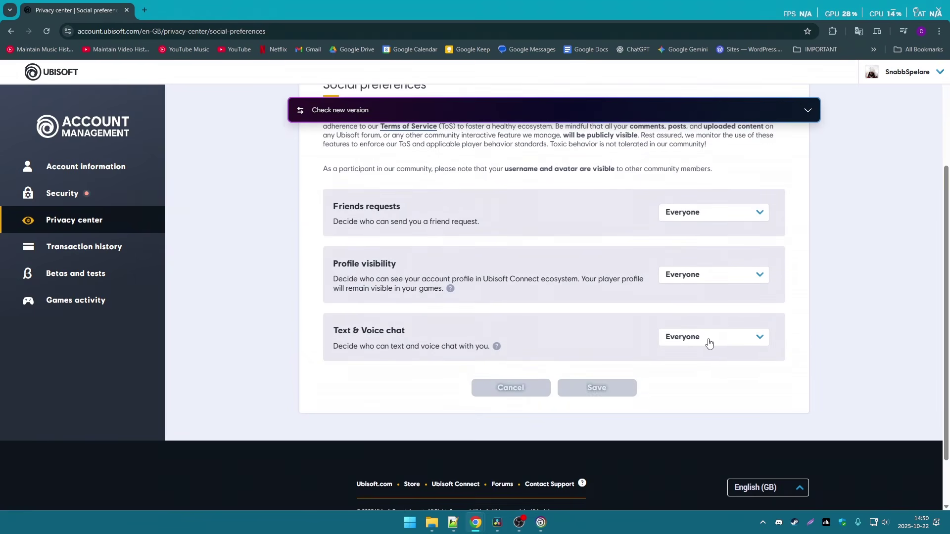
click(710, 343)
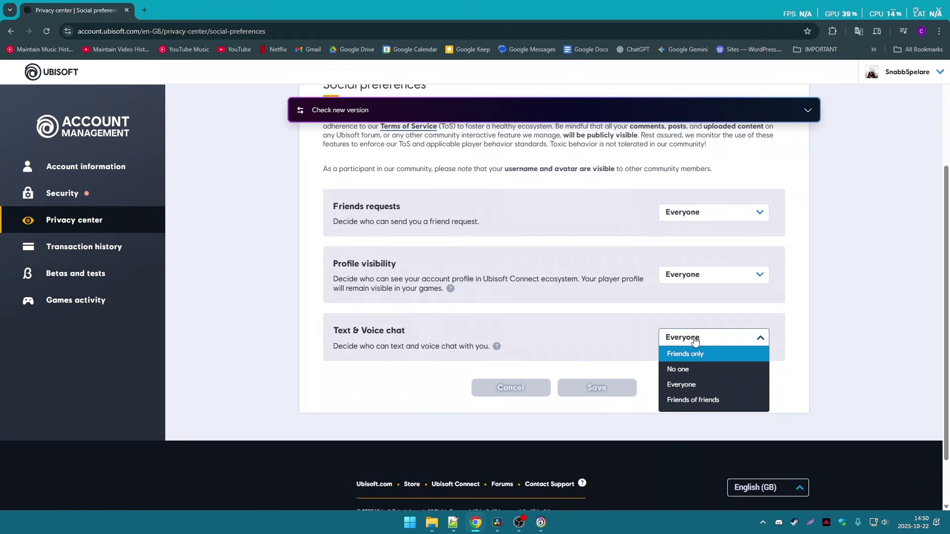
click(693, 338)
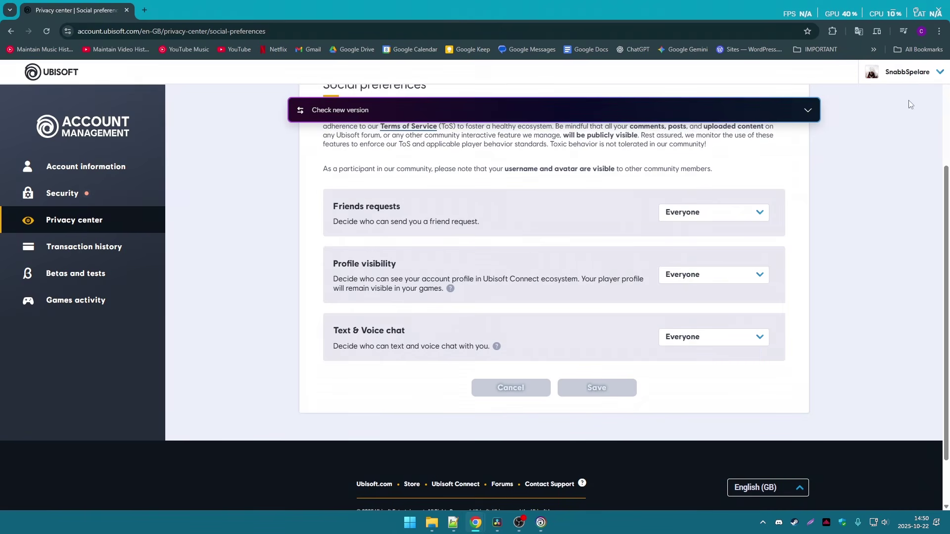
click(913, 74)
click(908, 93)
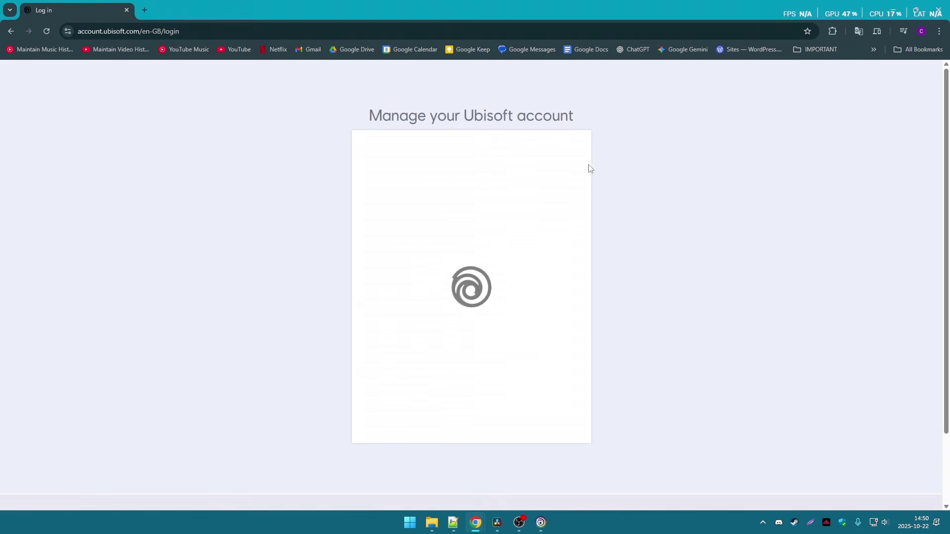